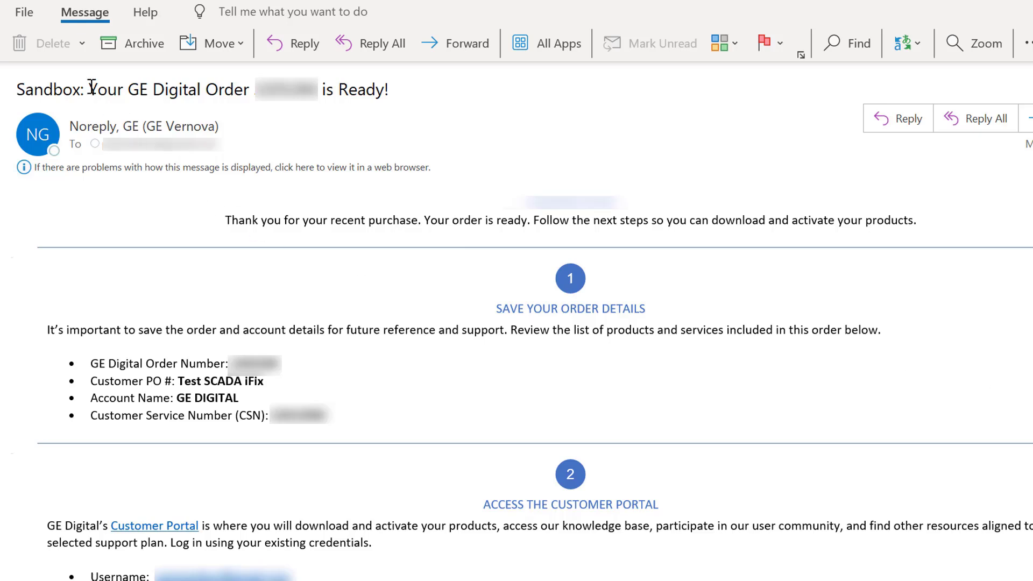
- Scroll the order email to 'Download and Activate' and follow its Customer Portal > Orders link
{"action": "left_click_drag", "start_coordinate": [92, 89], "coordinate": [390, 91]}
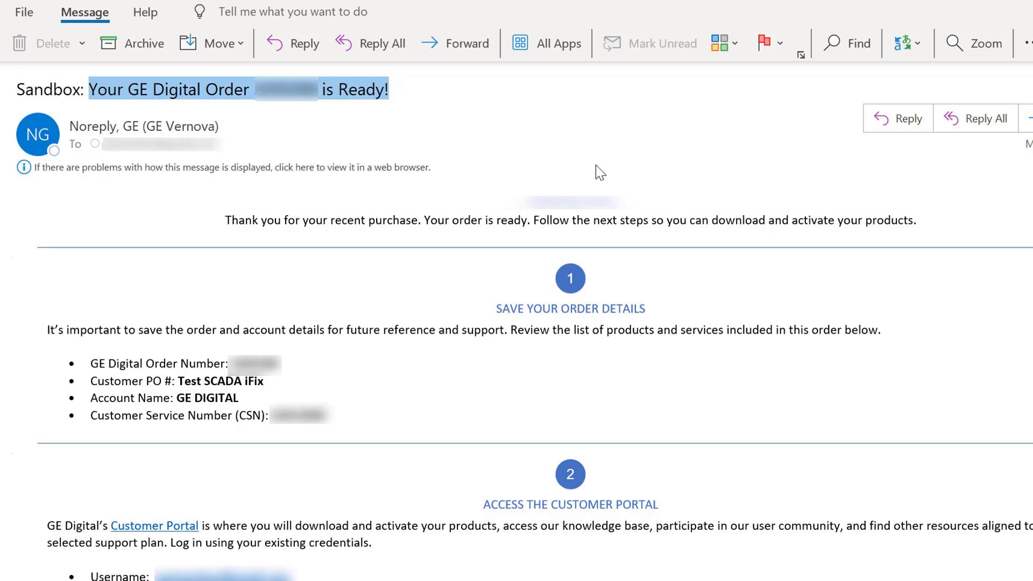
{"action": "left_click", "coordinate": [716, 124]}
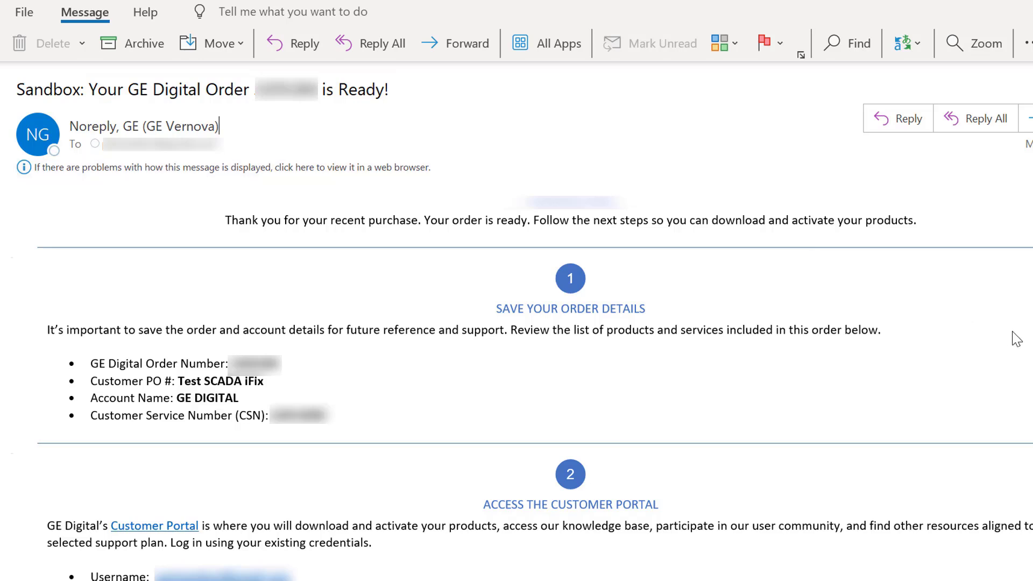
{"action": "scroll", "coordinate": [1012, 339], "scroll_direction": "down", "scroll_amount": 5}
{"action": "left_click_drag", "start_coordinate": [521, 358], "coordinate": [650, 357]}
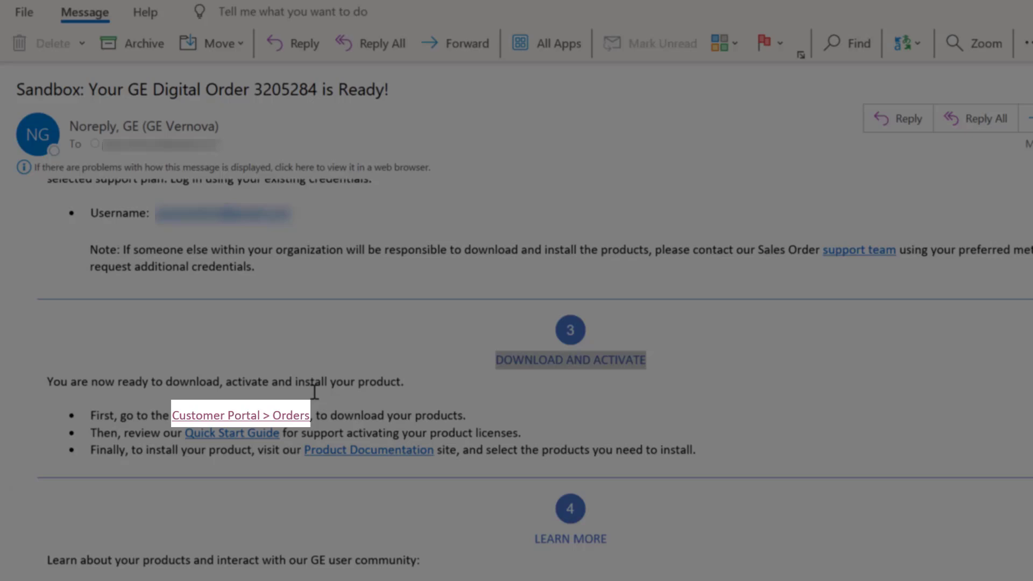
{"action": "left_click", "coordinate": [276, 415]}
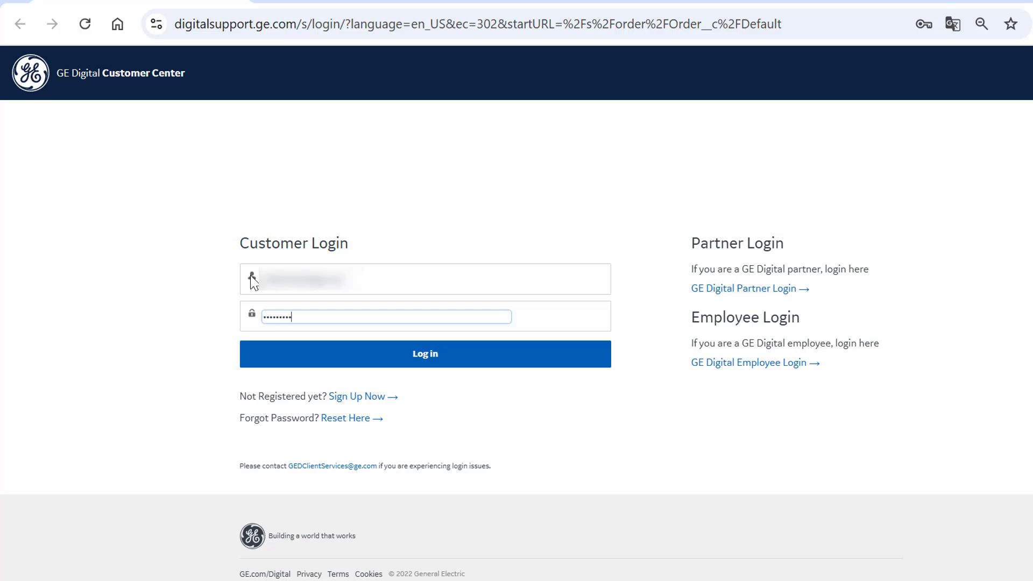
- Log in with the autofilled credentials and show the Software Order Download product list
{"action": "left_click", "coordinate": [440, 364]}
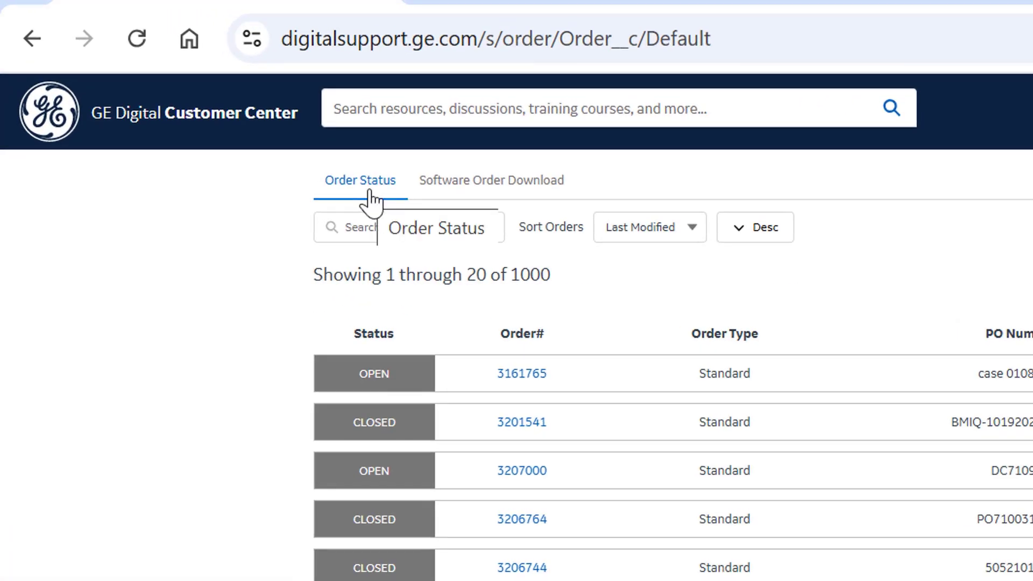
{"action": "left_click", "coordinate": [474, 188]}
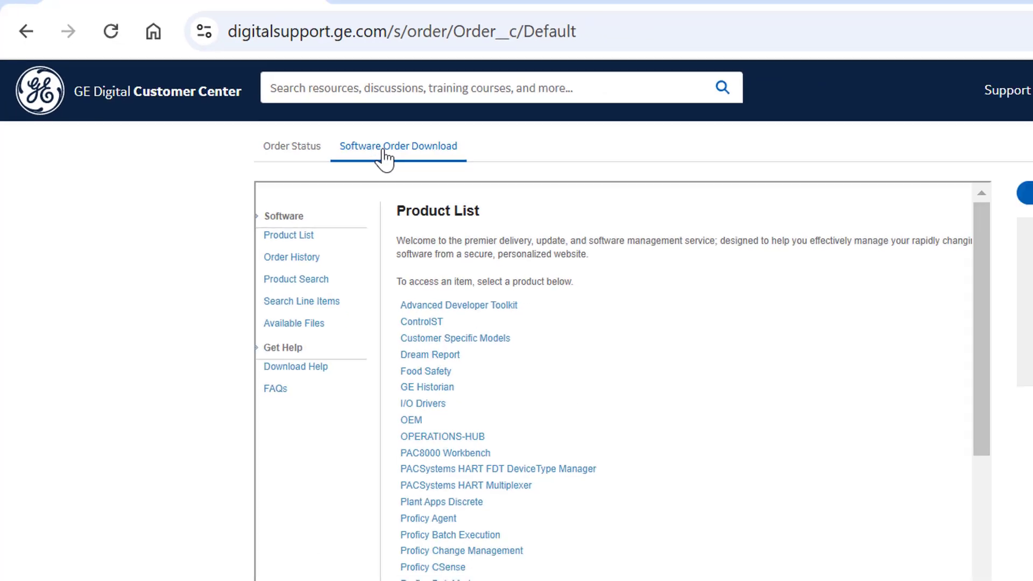
- Load digitalsupport.ge.com in a new browser tab
{"action": "key", "text": "ctrl+t"}
{"action": "type", "text": "digi"}
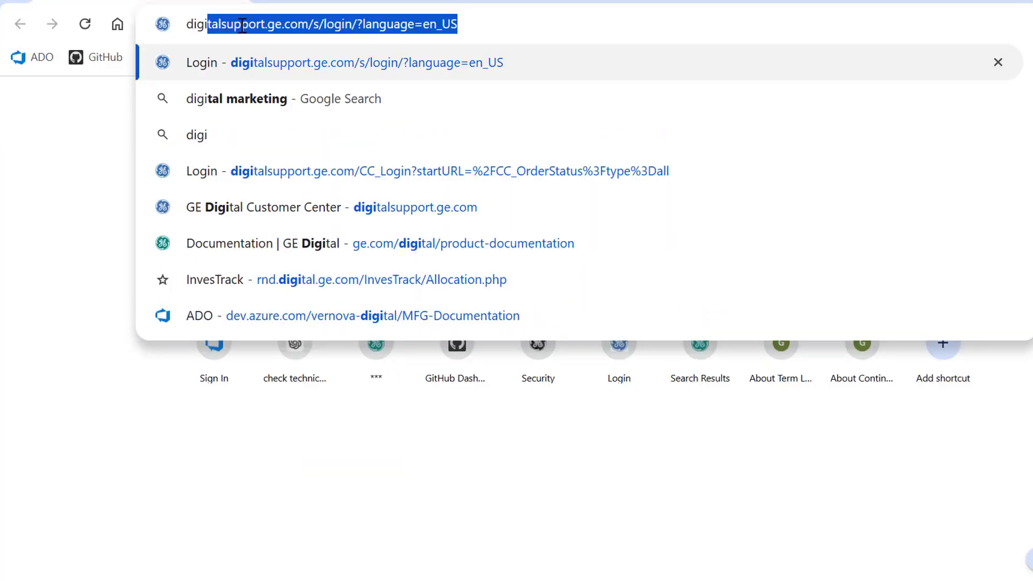
{"action": "type", "text": "talsup"}
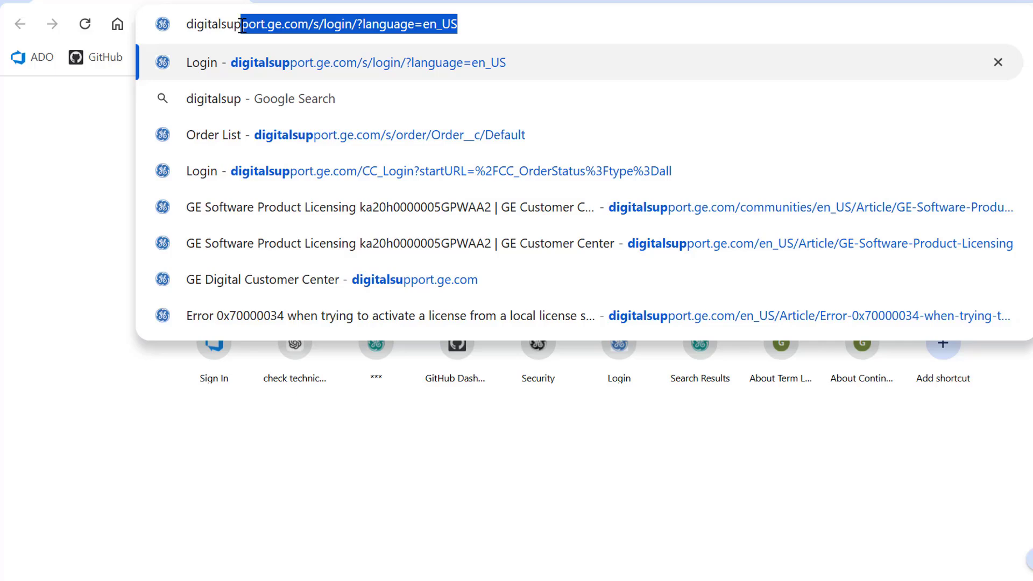
{"action": "type", "text": "port."}
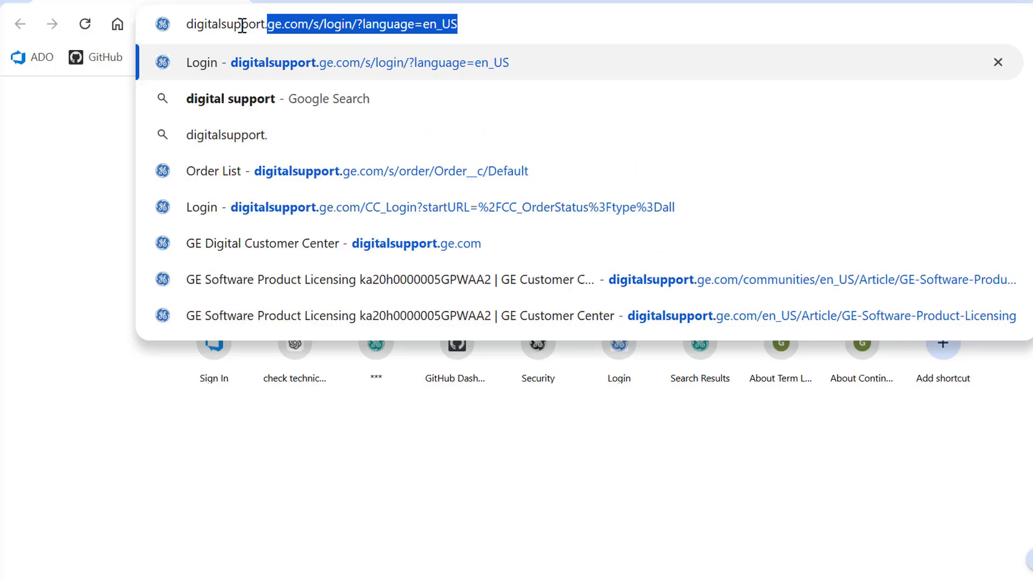
{"action": "type", "text": "ge.com"}
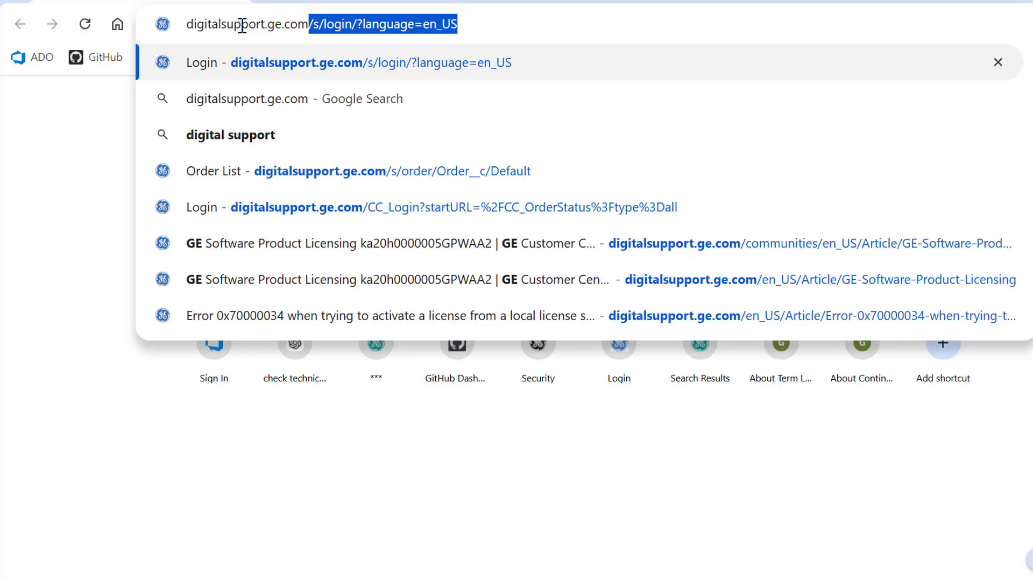
{"action": "key", "text": "Return"}
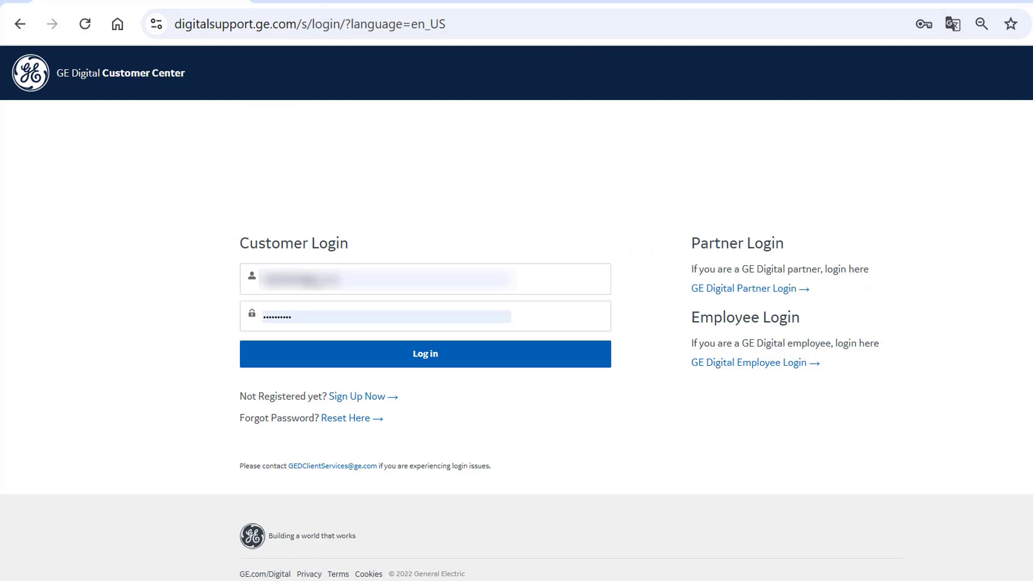
- Replace the autofilled password with the account password and log in
{"action": "left_click", "coordinate": [319, 314]}
{"action": "key", "text": "ctrl+a"}
{"action": "type", "text": "••"}
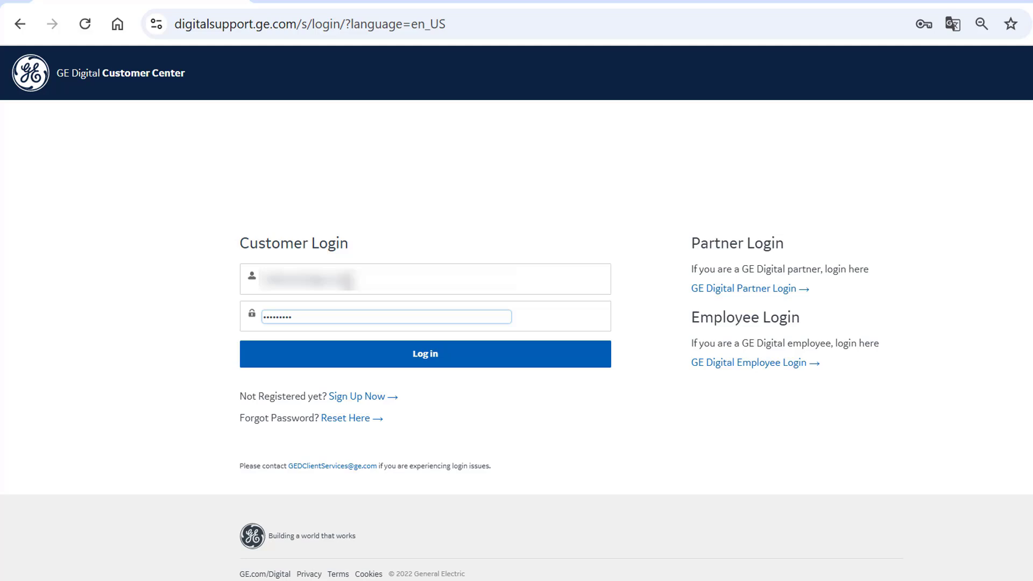
{"action": "left_click", "coordinate": [410, 361]}
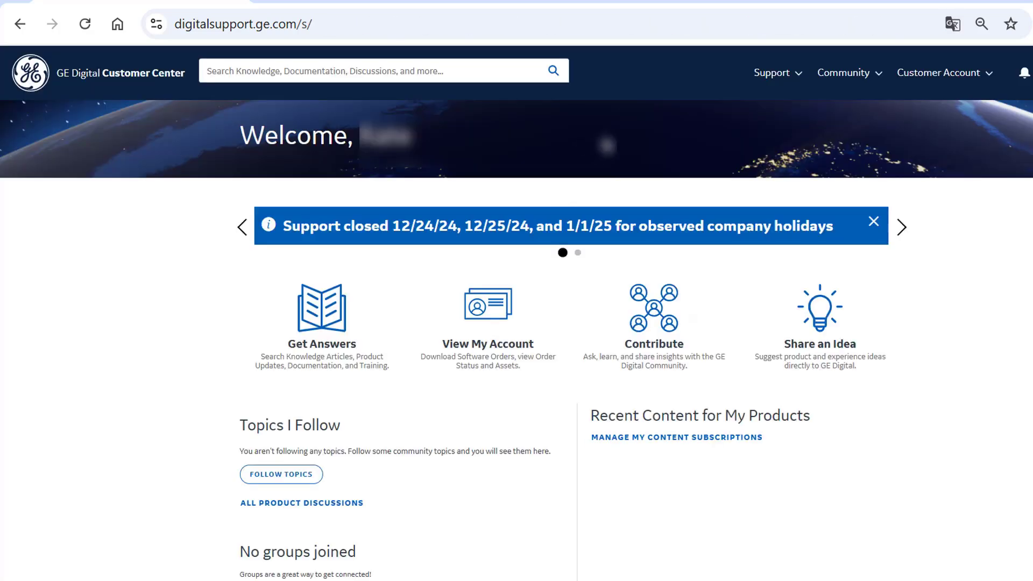
- Go to the Software Order Download page from the customer account menu
{"action": "left_click", "coordinate": [992, 77]}
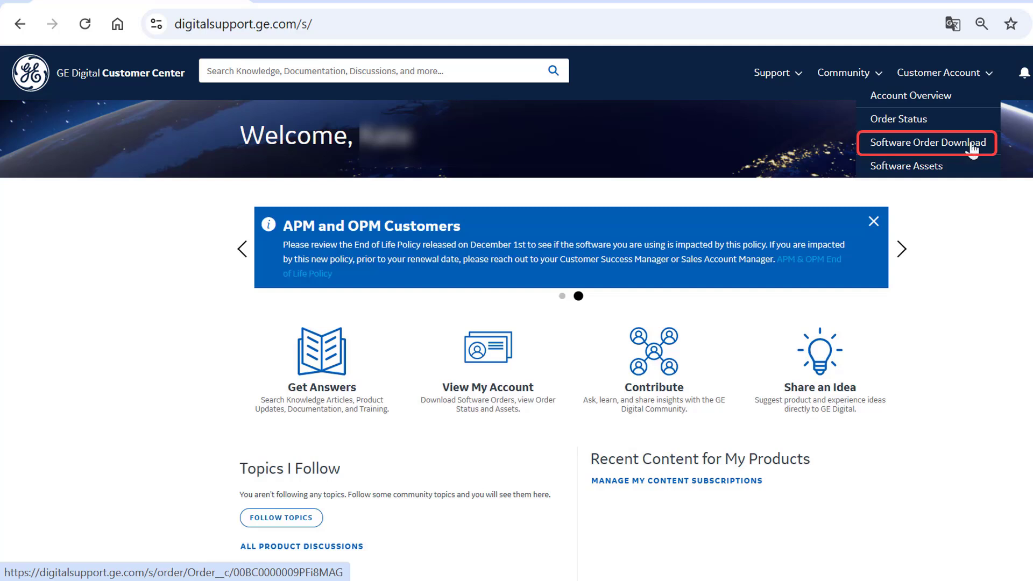
{"action": "left_click", "coordinate": [973, 148]}
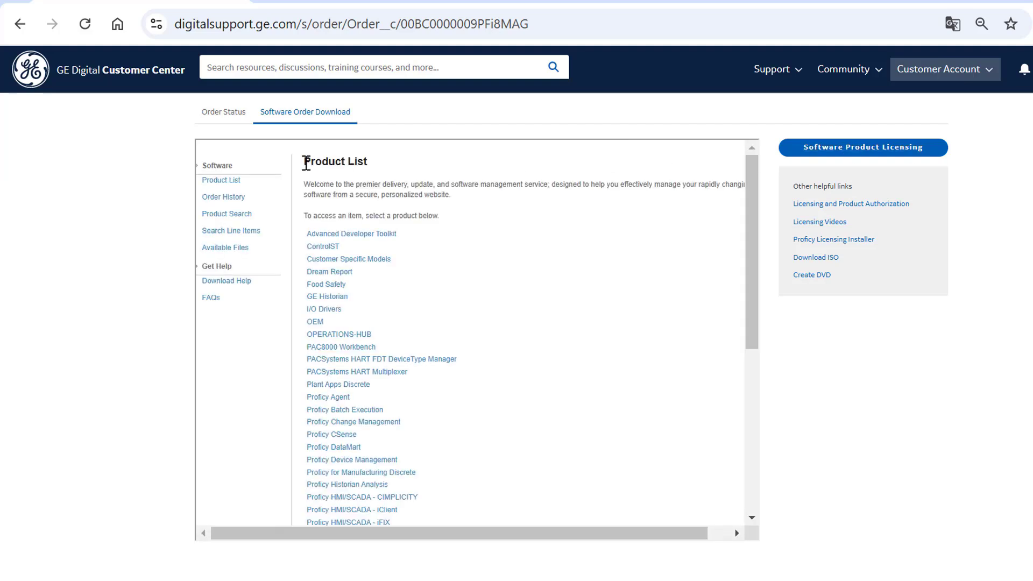
{"action": "left_click_drag", "start_coordinate": [305, 160], "coordinate": [374, 168]}
{"action": "left_click", "coordinate": [585, 272]}
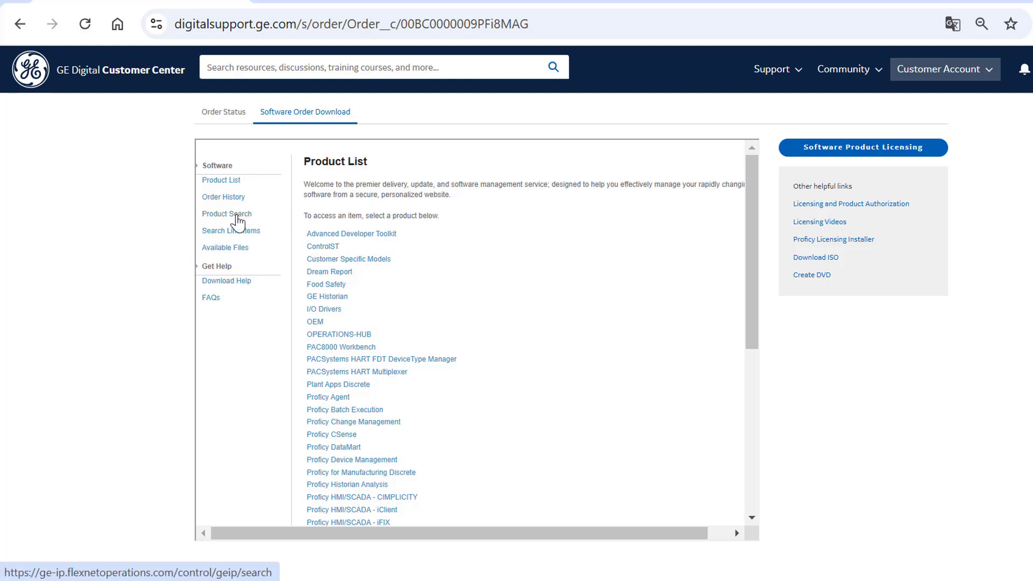
- Search products for 'GE Historian', then open the full Product List
{"action": "left_click", "coordinate": [238, 215]}
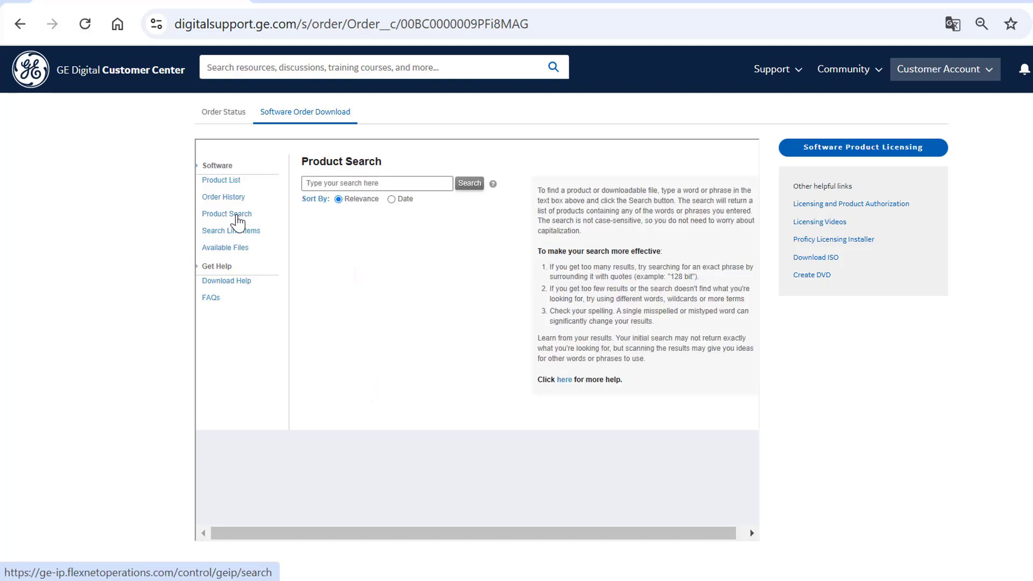
{"action": "left_click", "coordinate": [343, 180]}
{"action": "type", "text": "GE His"}
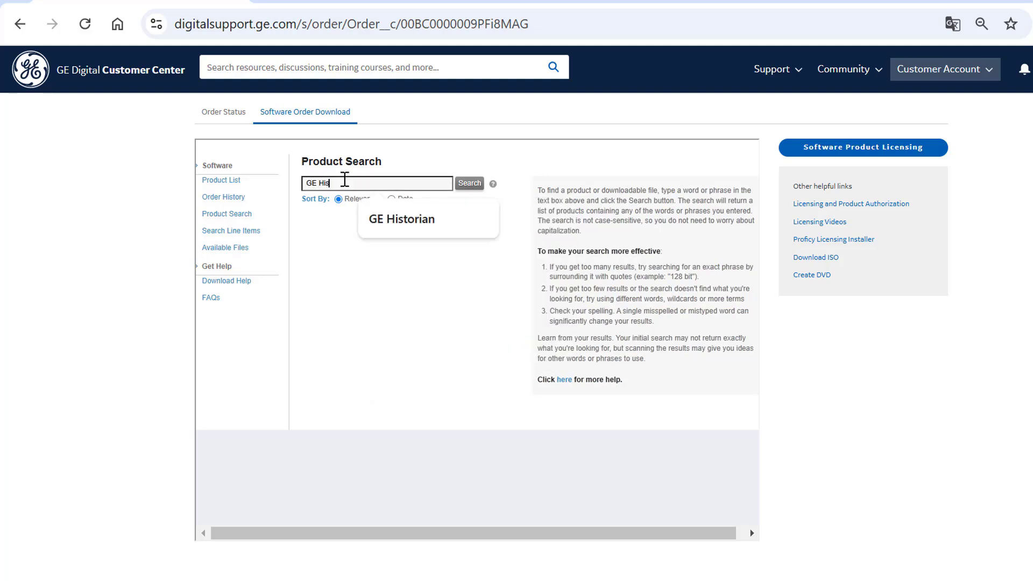
{"action": "type", "text": "torian"}
{"action": "left_click", "coordinate": [468, 186]}
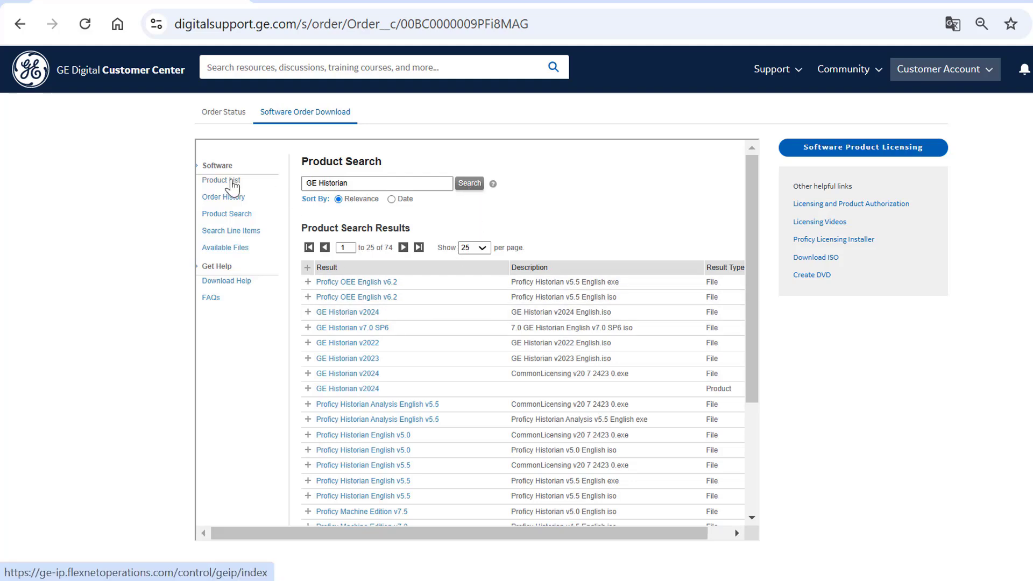
{"action": "left_click", "coordinate": [233, 183]}
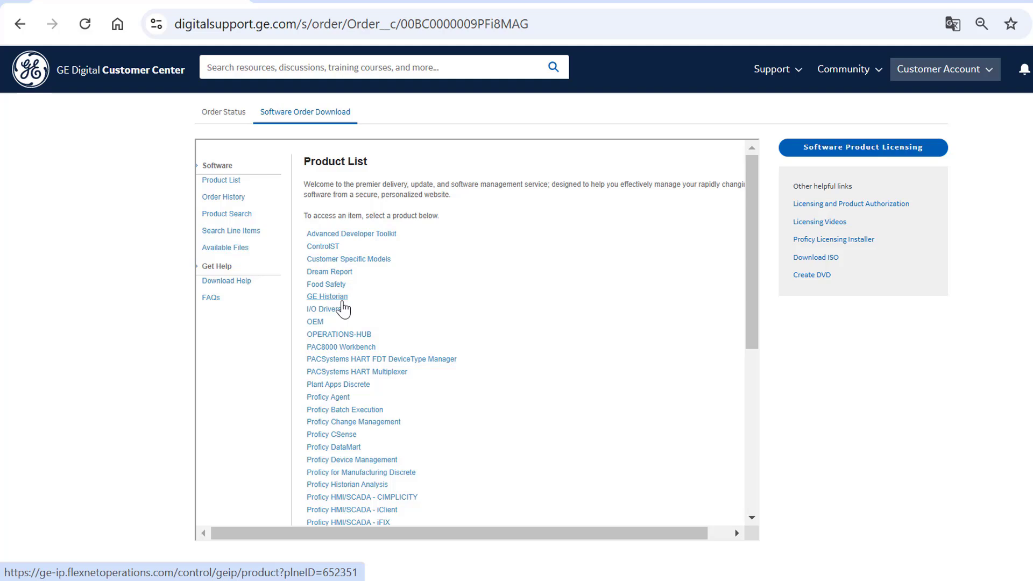
- Open GE Historian, choose the v2024 release, and agree to the software terms
{"action": "left_click", "coordinate": [343, 300]}
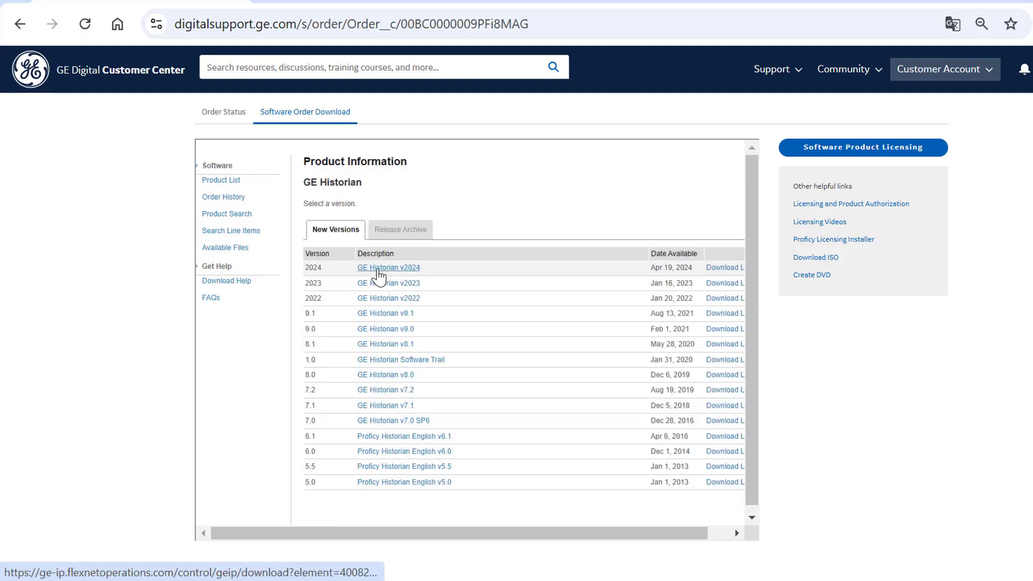
{"action": "left_click_drag", "start_coordinate": [496, 536], "coordinate": [457, 535]}
{"action": "left_click", "coordinate": [388, 277]}
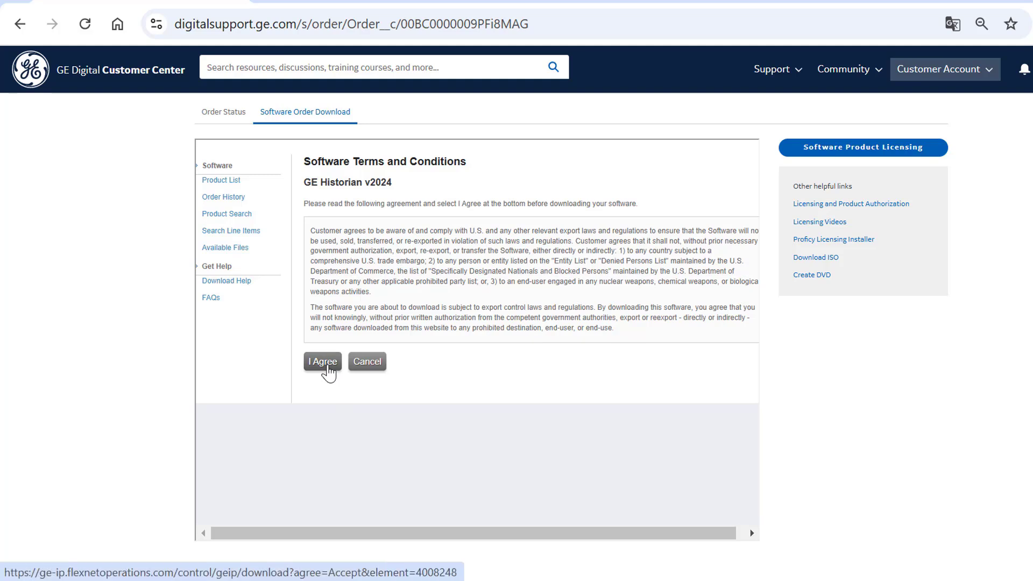
{"action": "left_click", "coordinate": [327, 367]}
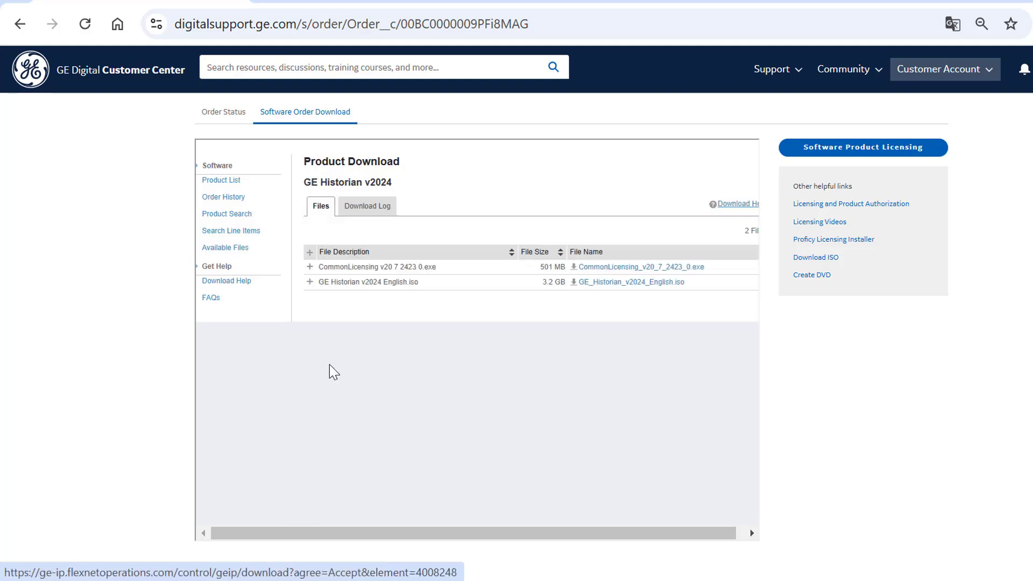
{"action": "left_click_drag", "start_coordinate": [304, 162], "coordinate": [401, 163]}
{"action": "left_click", "coordinate": [507, 166]}
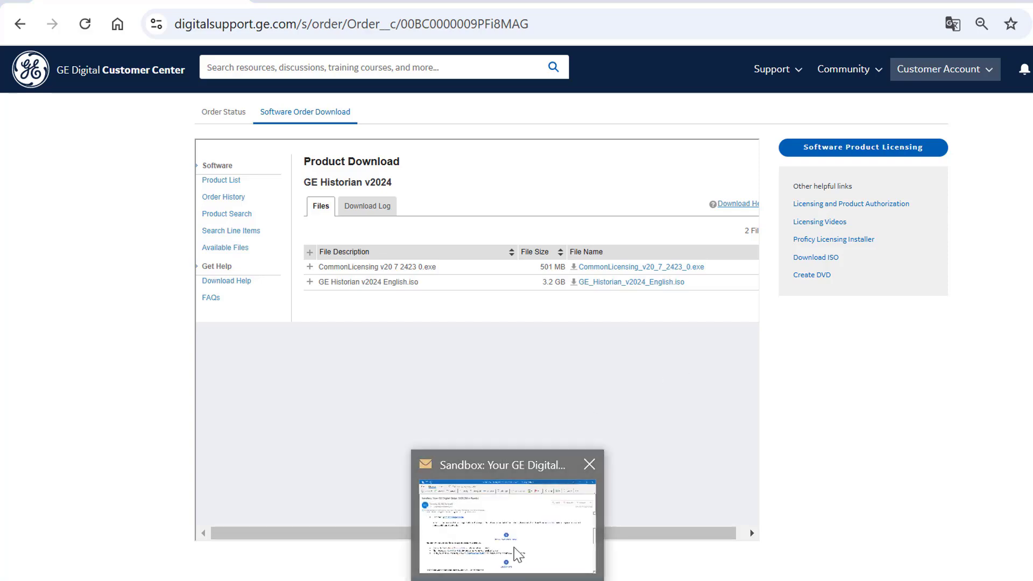
{"action": "left_click", "coordinate": [511, 553]}
{"action": "scroll", "coordinate": [469, 322], "scroll_direction": "down", "scroll_amount": 3}
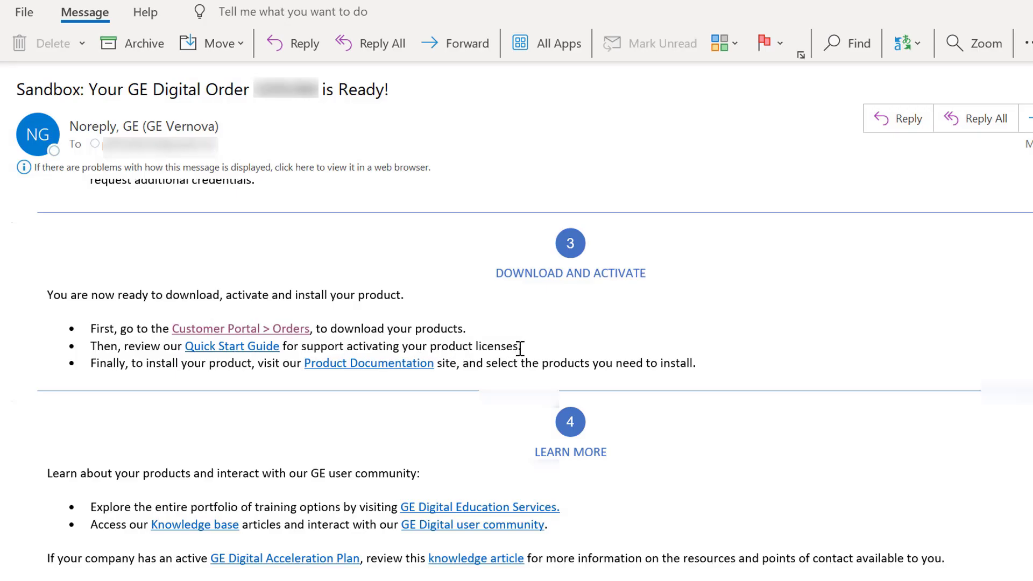
{"action": "scroll", "coordinate": [518, 351], "scroll_direction": "down", "scroll_amount": 5}
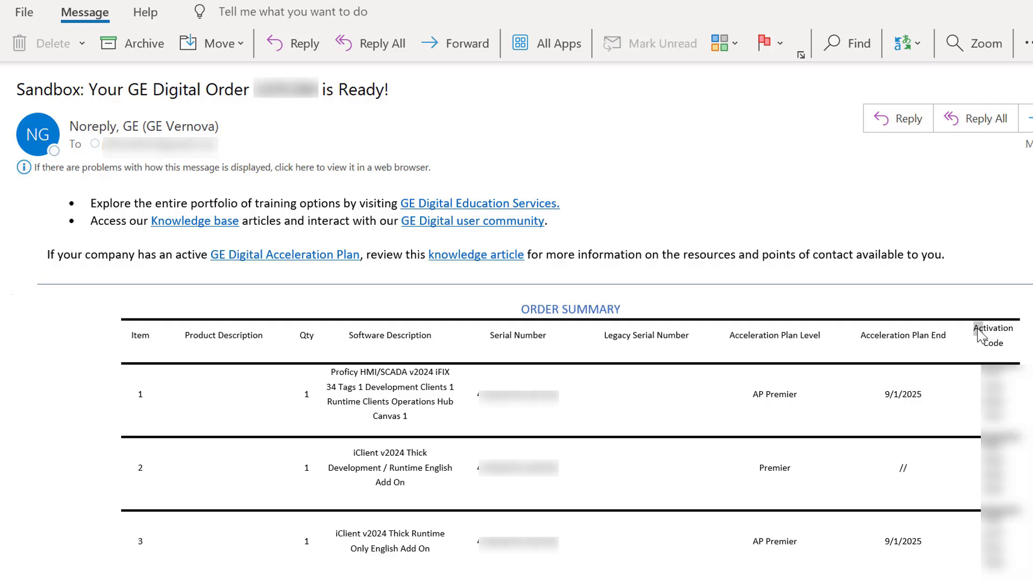
{"action": "left_click", "coordinate": [978, 329]}
{"action": "left_click_drag", "start_coordinate": [977, 329], "coordinate": [991, 376]}
{"action": "key", "text": "alt+Tab"}
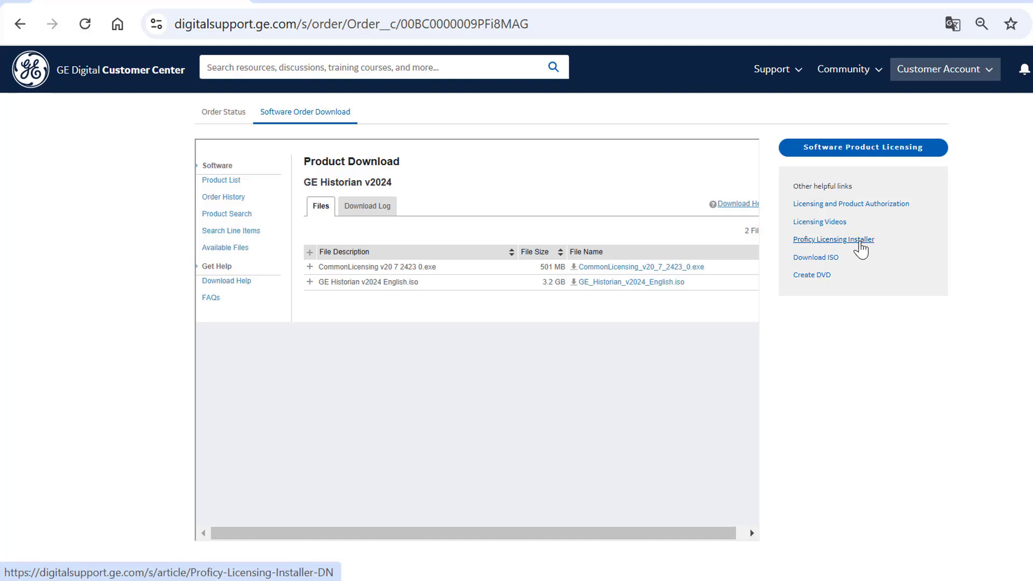
- Open the Proficy Licensing Installer article in a new tab and view its attached files
{"action": "right_click", "coordinate": [861, 247]}
{"action": "left_click", "coordinate": [892, 263]}
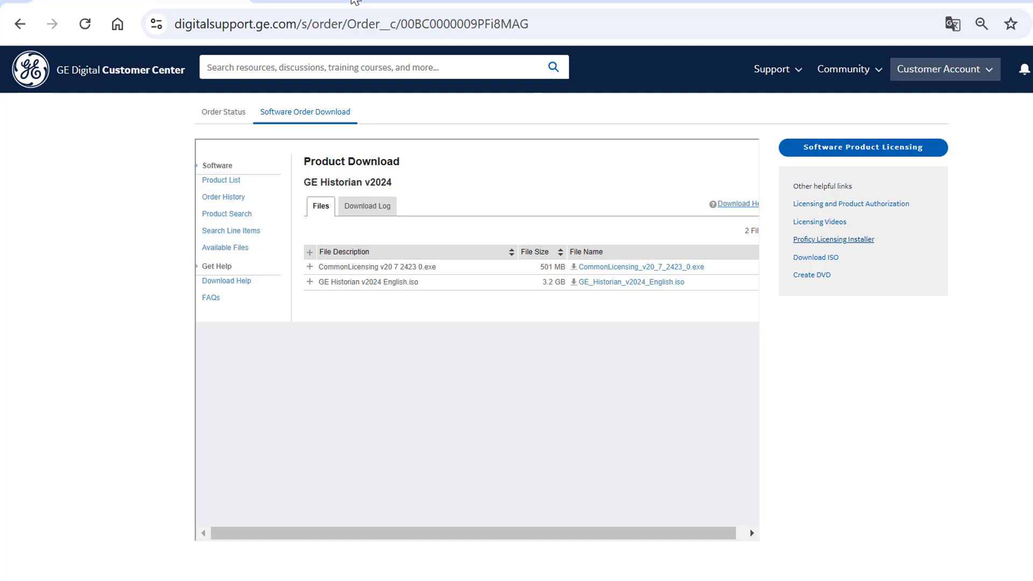
{"action": "left_click", "coordinate": [355, 1]}
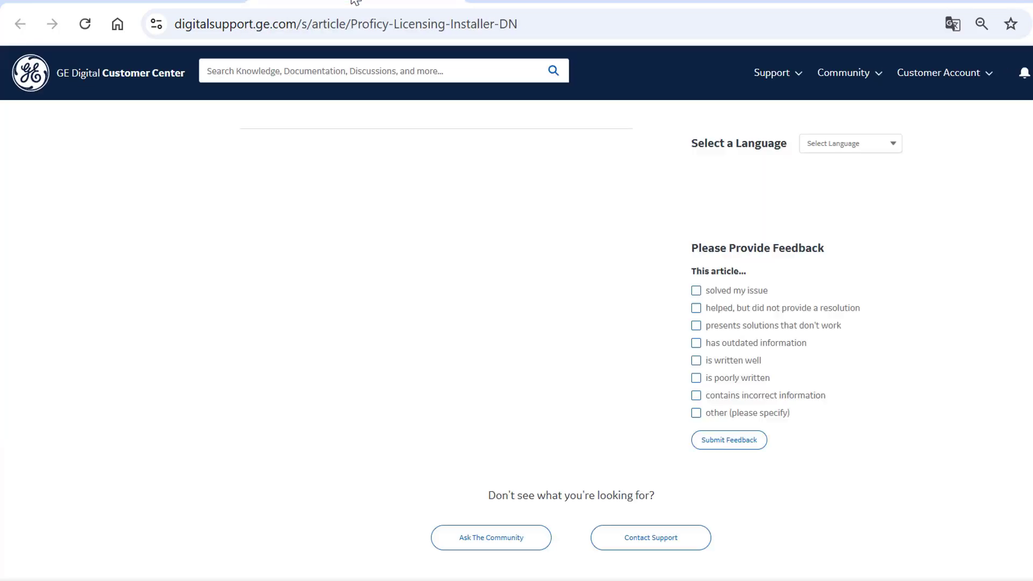
{"action": "left_click_drag", "start_coordinate": [692, 174], "coordinate": [770, 180]}
{"action": "left_click", "coordinate": [781, 187]}
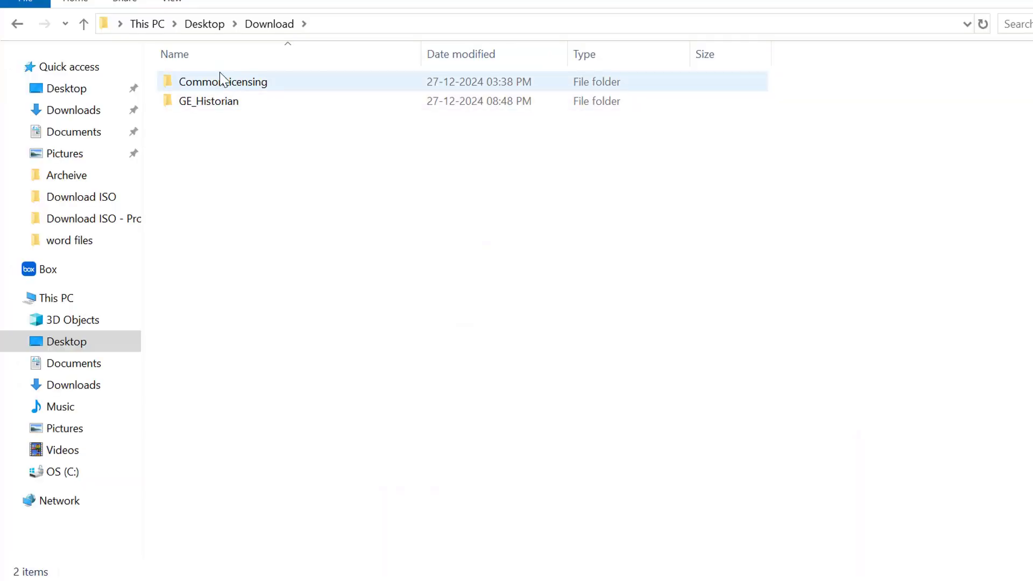
- Check Download\CommonLicensing, then select GE_Historian_v2024_English.iso in Download\GE_Historian
{"action": "left_click", "coordinate": [224, 86]}
{"action": "double_click", "coordinate": [224, 86]}
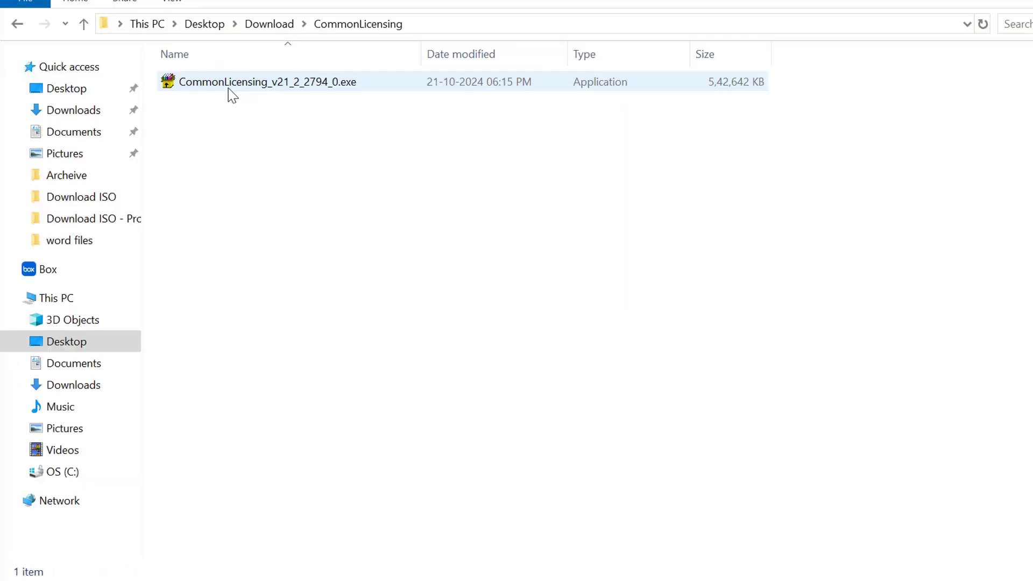
{"action": "left_click", "coordinate": [268, 24]}
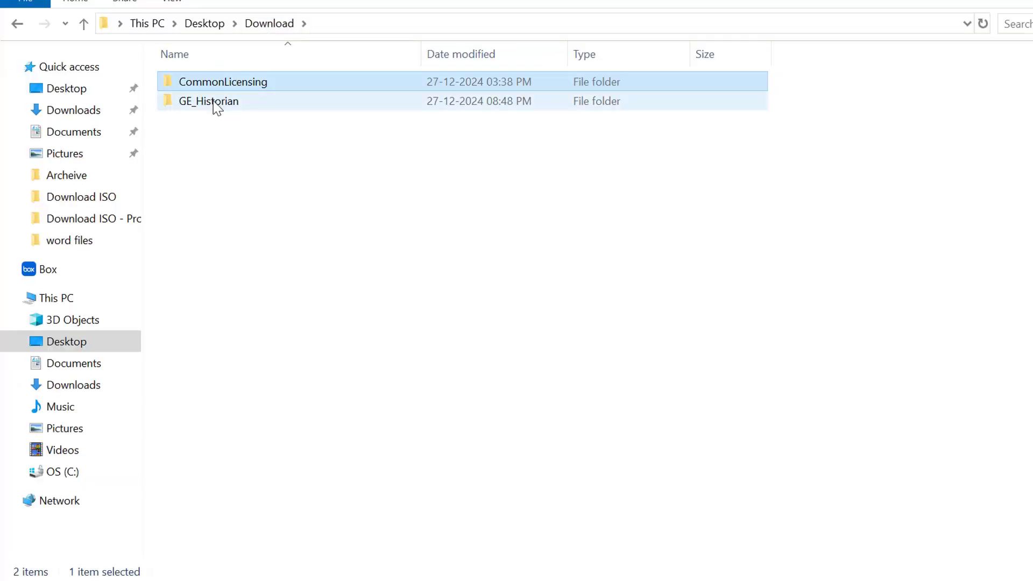
{"action": "double_click", "coordinate": [216, 102]}
{"action": "left_click", "coordinate": [278, 83]}
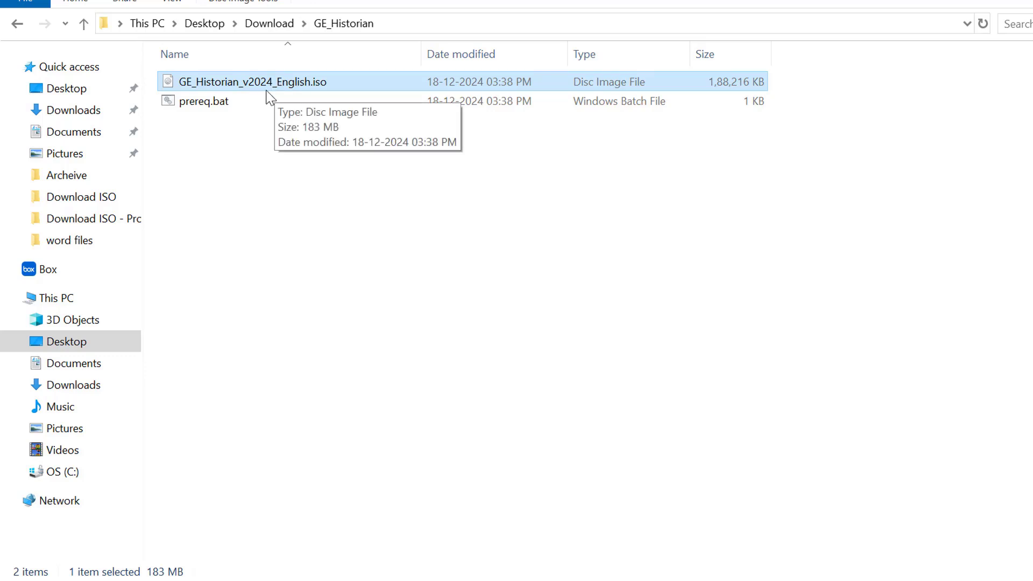
- Deselect the GE_Historian_v2024_English.iso file in File Explorer
{"action": "left_click", "coordinate": [224, 133]}
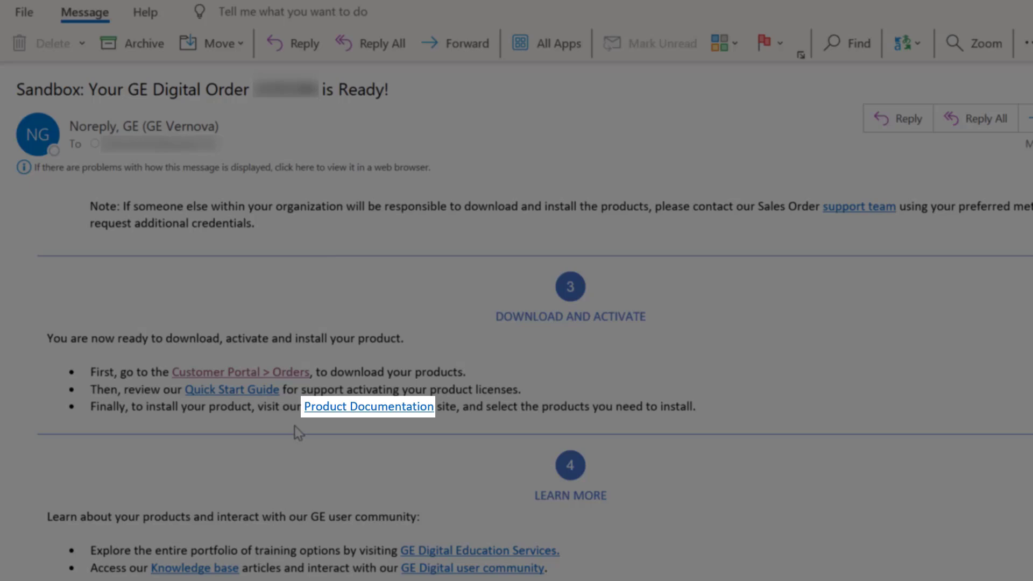